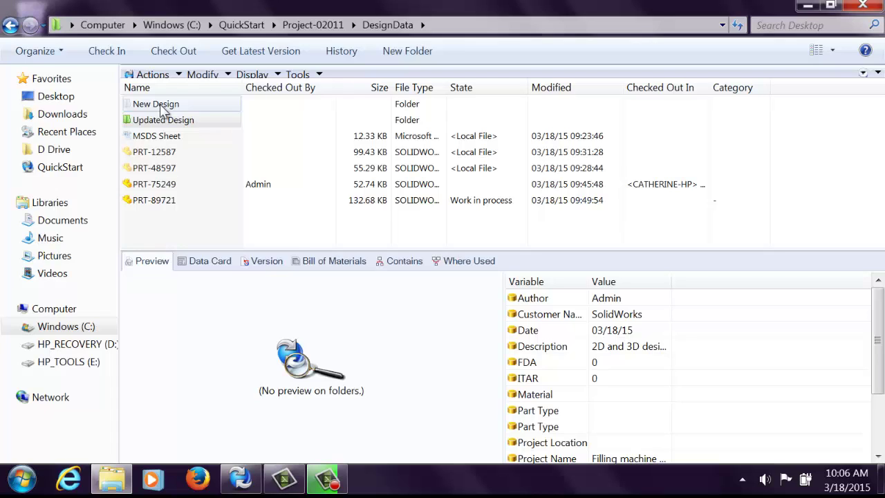
# Examine the file types and states of the folders, PRT parts and MSDS Sheet in the DesignData folder.
pyautogui.click(162, 120)
pyautogui.click(156, 204)
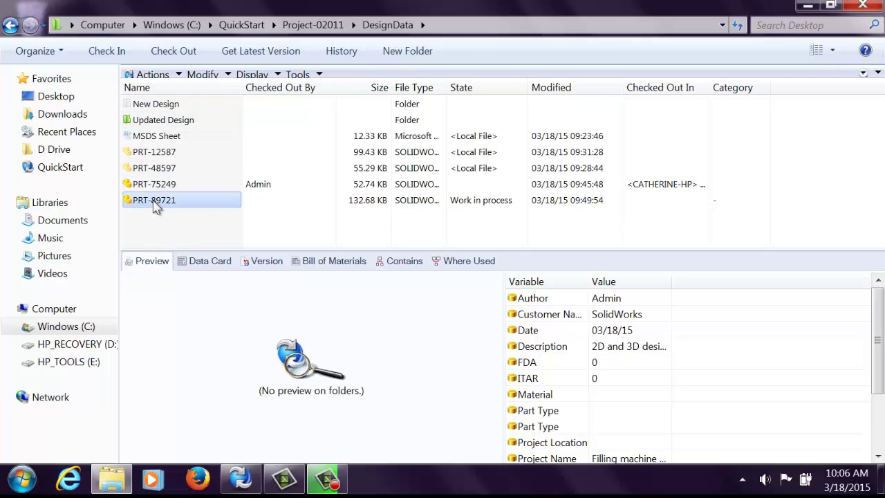
pyautogui.click(165, 186)
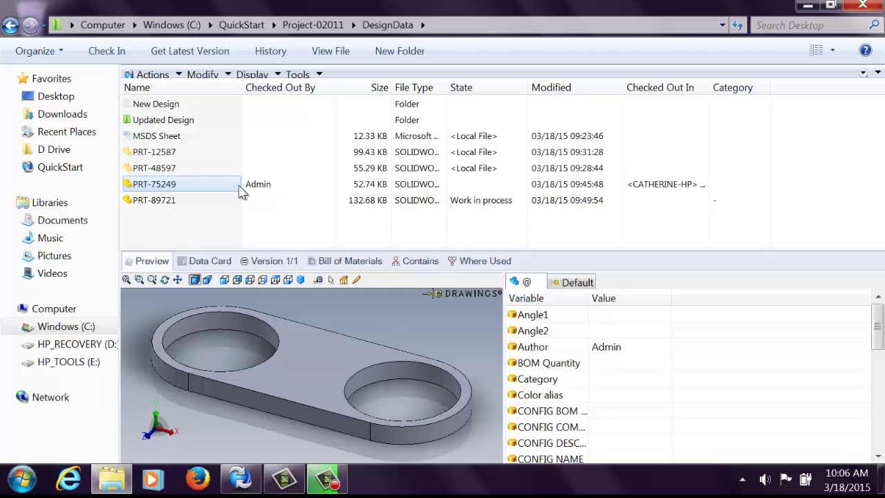
pyautogui.click(156, 122)
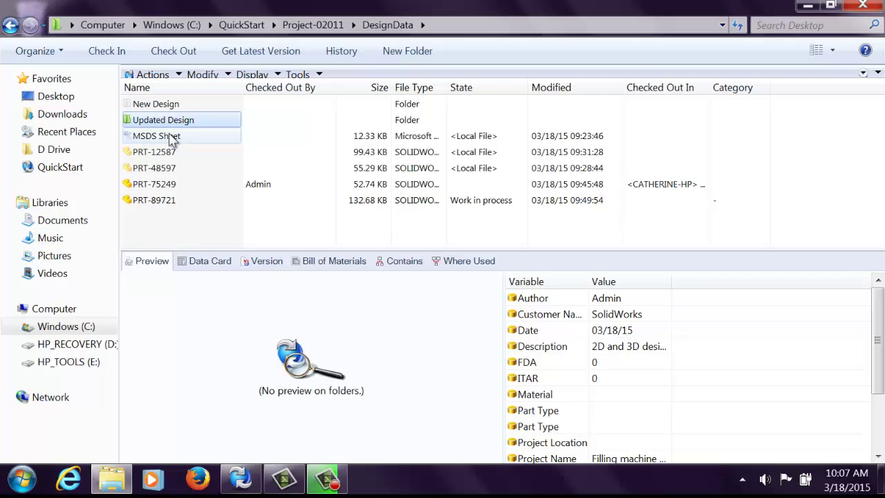
pyautogui.click(178, 106)
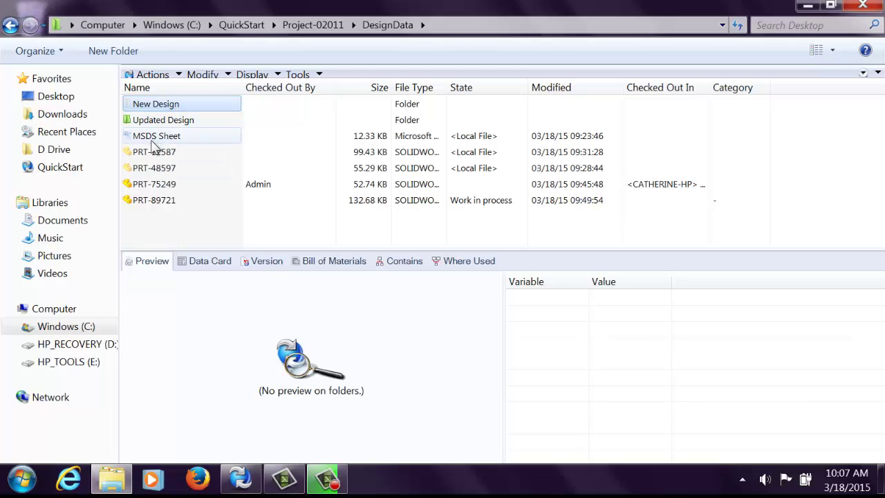
pyautogui.click(197, 109)
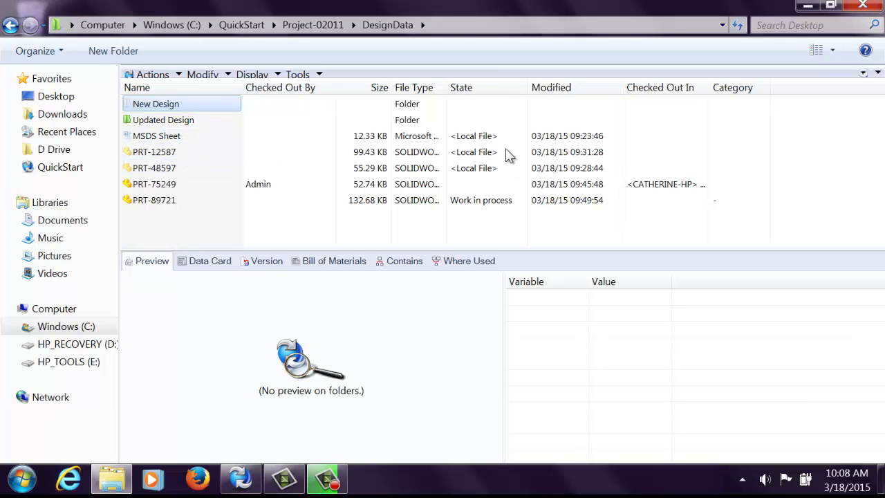
pyautogui.click(311, 73)
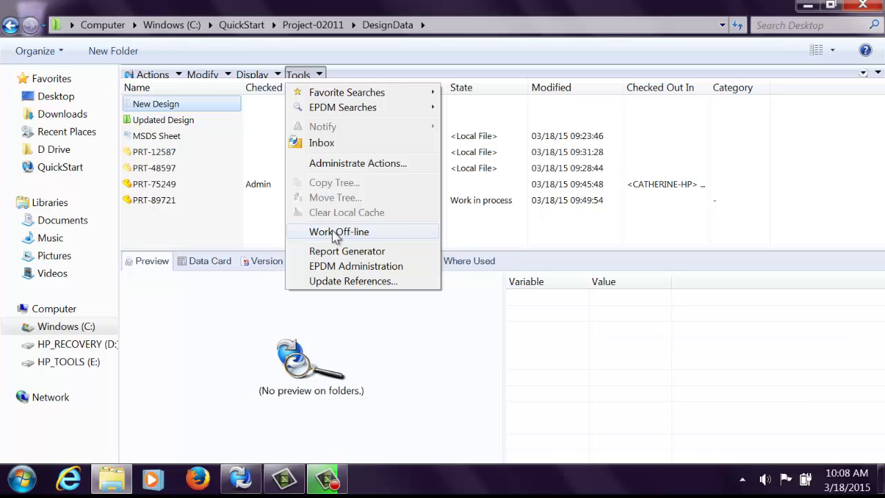
pyautogui.click(177, 151)
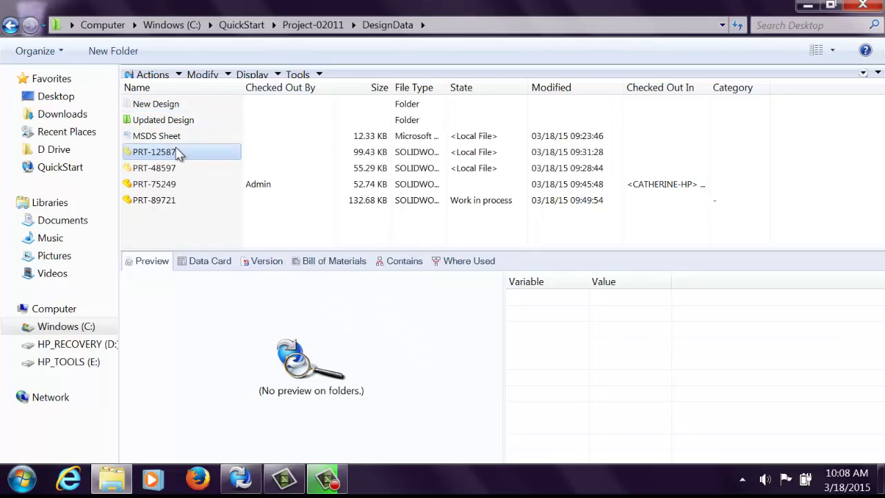
pyautogui.click(178, 138)
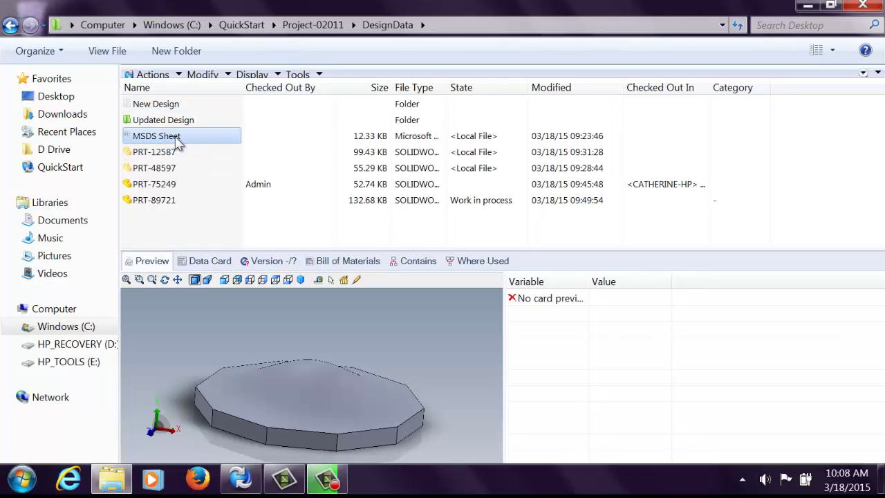
# Add the local file PRT-48597 to the file vault.
pyautogui.click(171, 170)
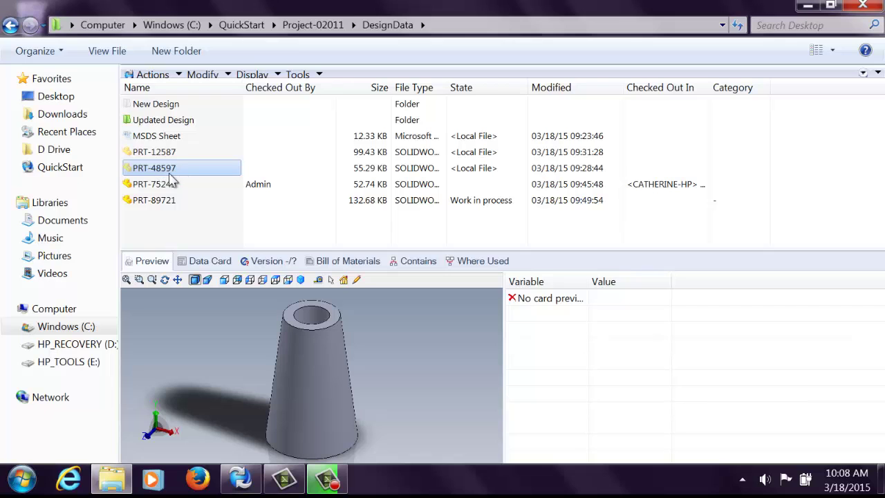
pyautogui.rightClick(210, 174)
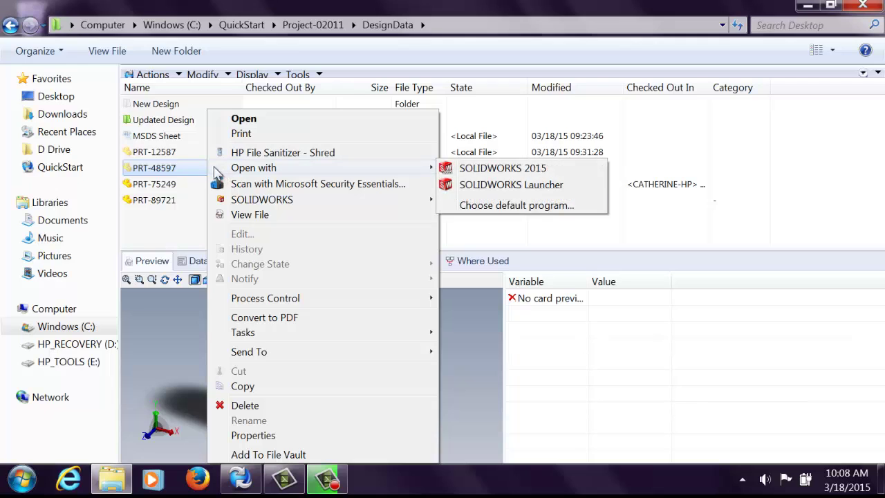
pyautogui.click(328, 456)
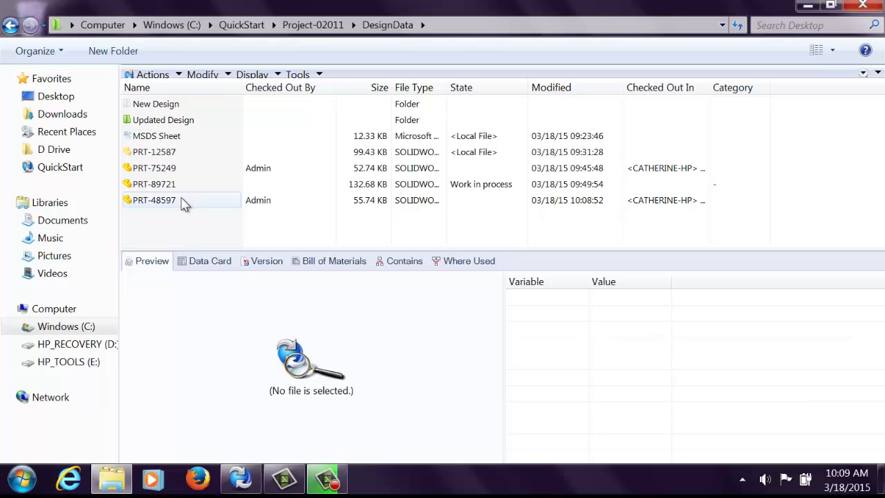
# Check in the part PRT-48597 without a comment.
pyautogui.click(183, 200)
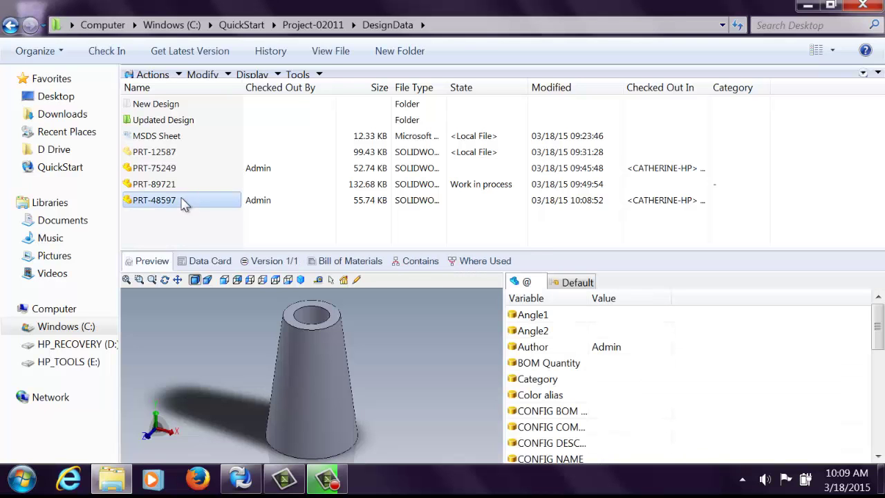
pyautogui.rightClick(183, 201)
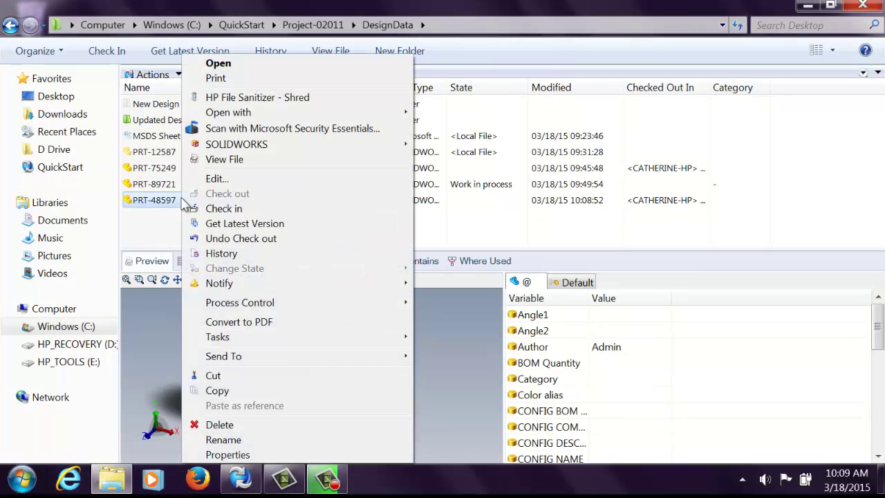
pyautogui.click(227, 207)
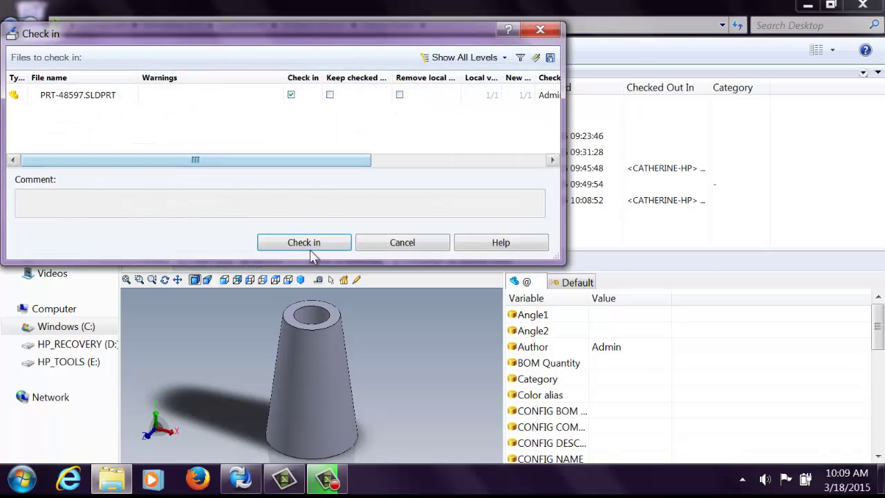
pyautogui.click(311, 242)
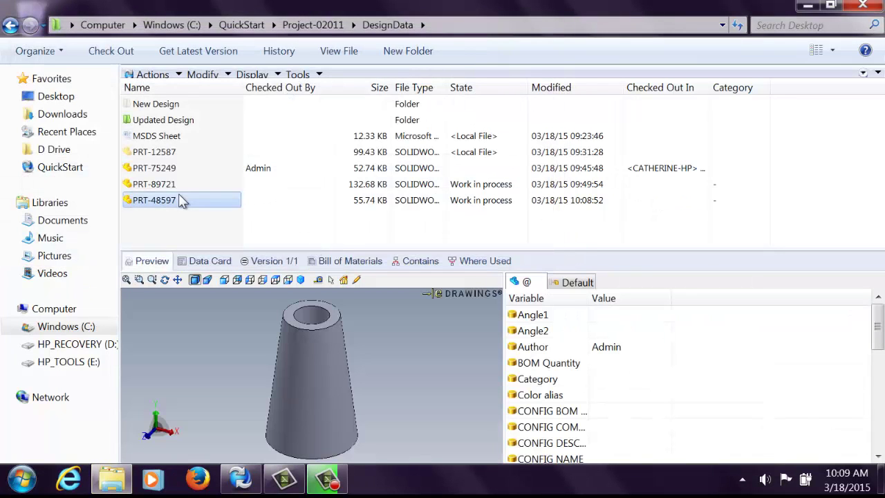
# Add the local New Design folder to the file vault and select it to view its folder data.
pyautogui.click(170, 155)
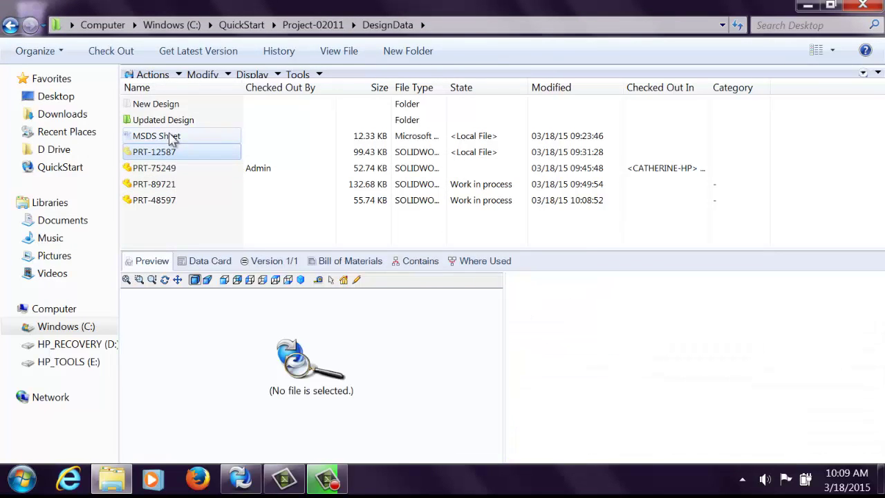
pyautogui.click(166, 105)
pyautogui.rightClick(167, 107)
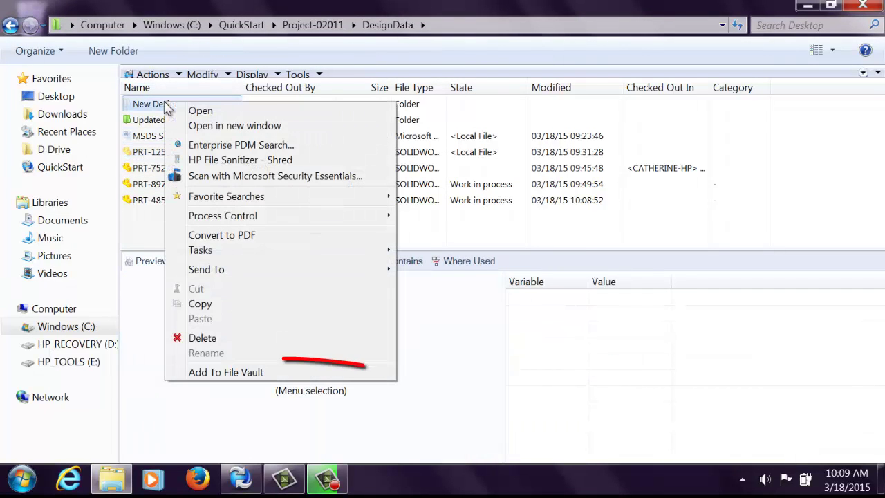
pyautogui.click(281, 374)
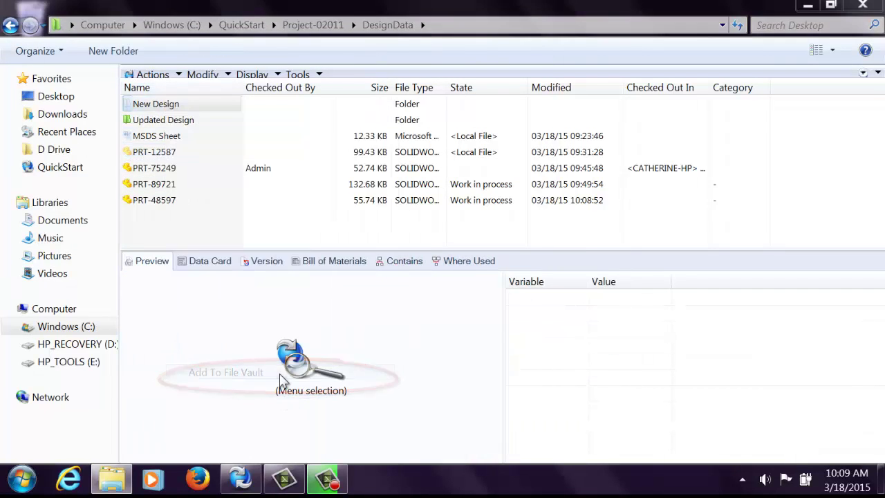
pyautogui.click(452, 302)
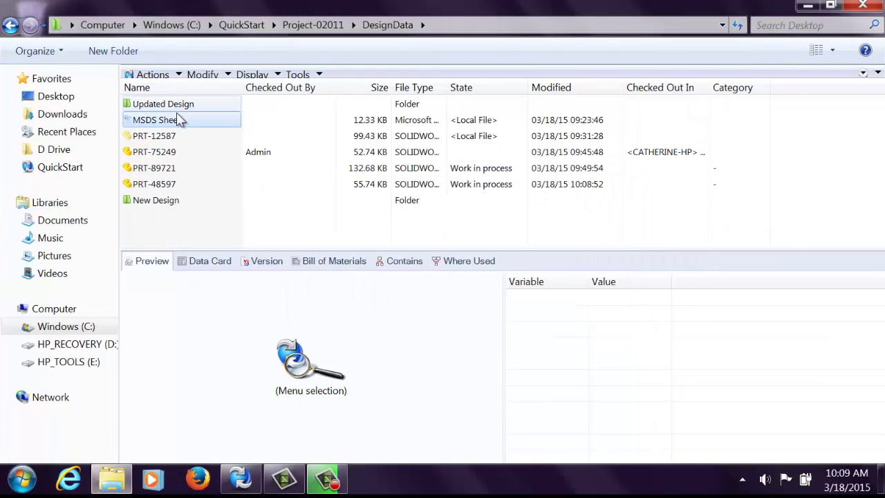
pyautogui.click(173, 120)
pyautogui.click(173, 206)
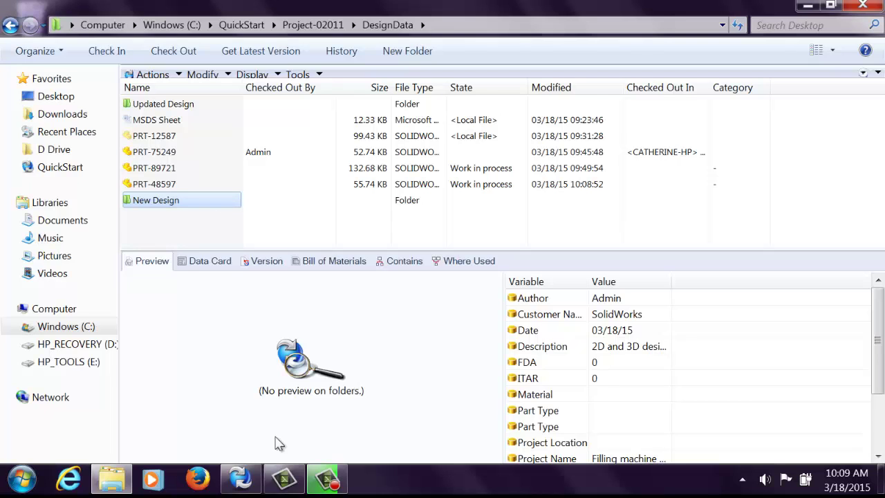
# Switch to SOLIDWORKS Enterprise PDM Administration and review the file display options in the Engineers group's Explorer settings without saving changes.
pyautogui.click(239, 478)
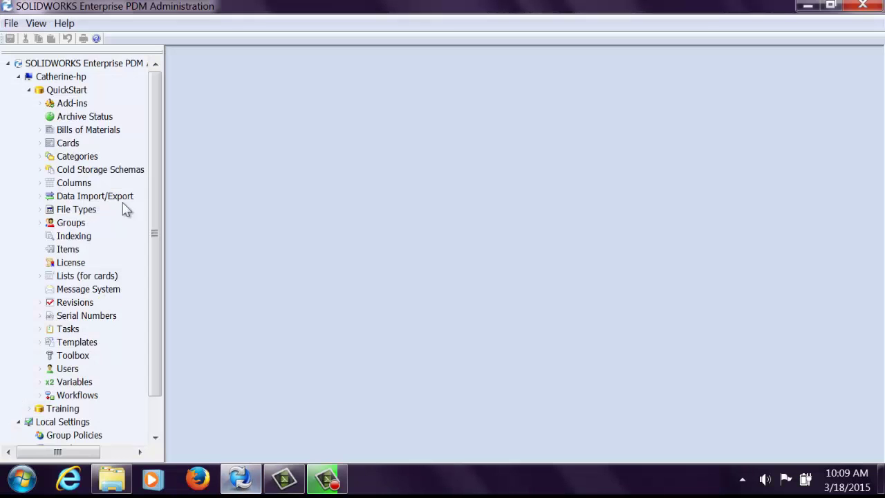
pyautogui.click(40, 222)
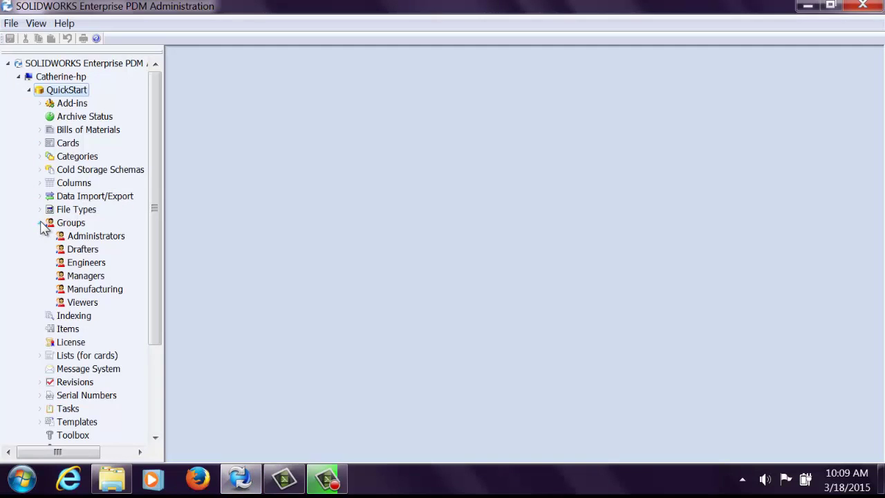
pyautogui.rightClick(81, 262)
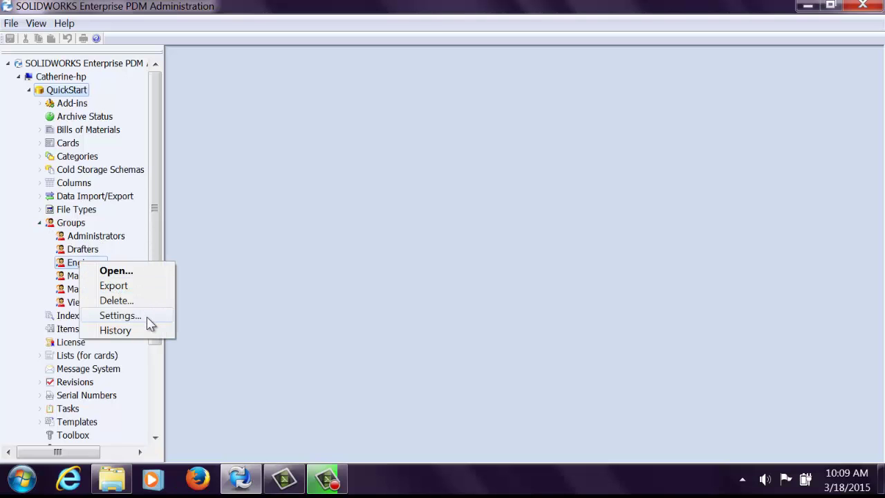
pyautogui.click(145, 315)
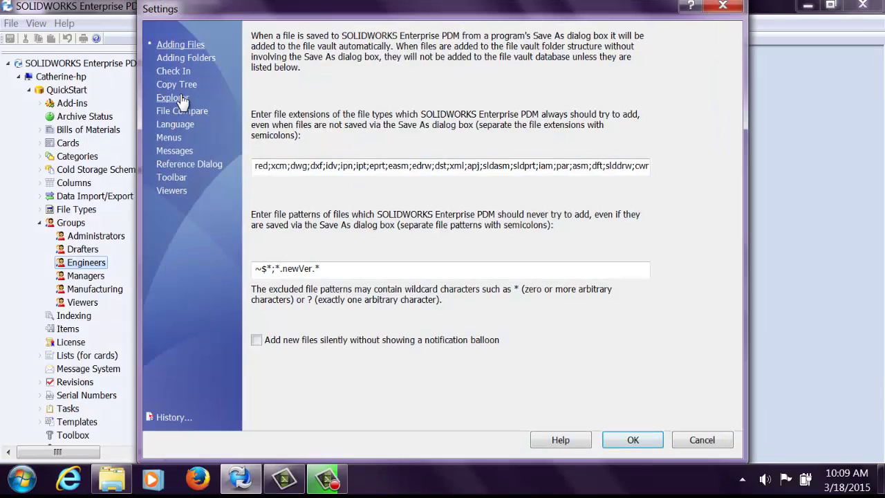
pyautogui.click(181, 100)
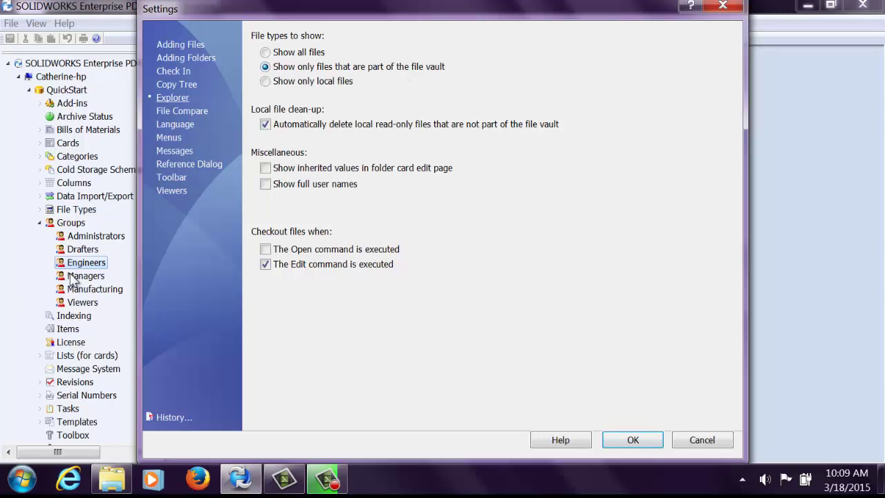
pyautogui.click(312, 55)
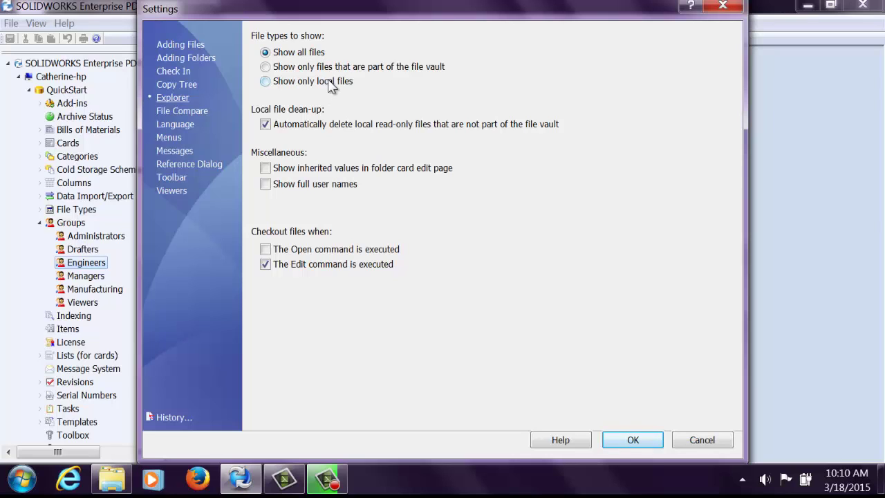
pyautogui.click(325, 81)
pyautogui.click(319, 67)
pyautogui.click(722, 442)
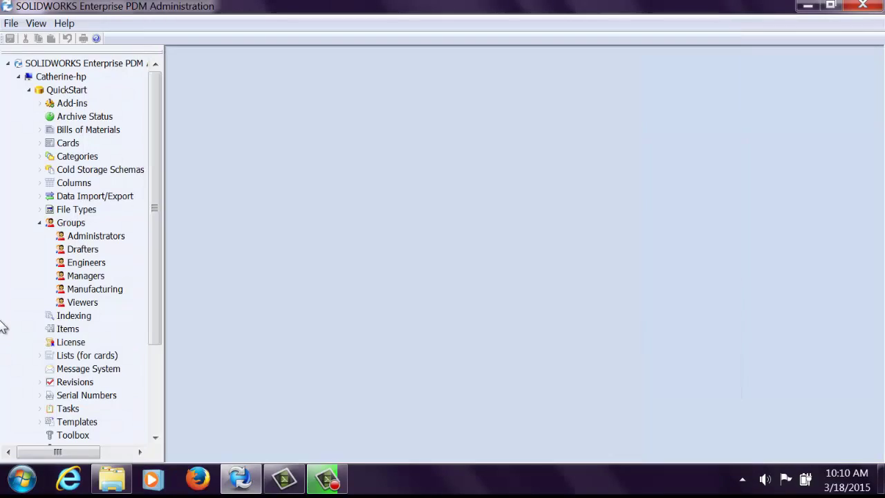
# Set the Admin user's Explorer settings to show only files that are part of the file vault, and refresh the DesignData folder in Windows Explorer.
pyautogui.click(40, 222)
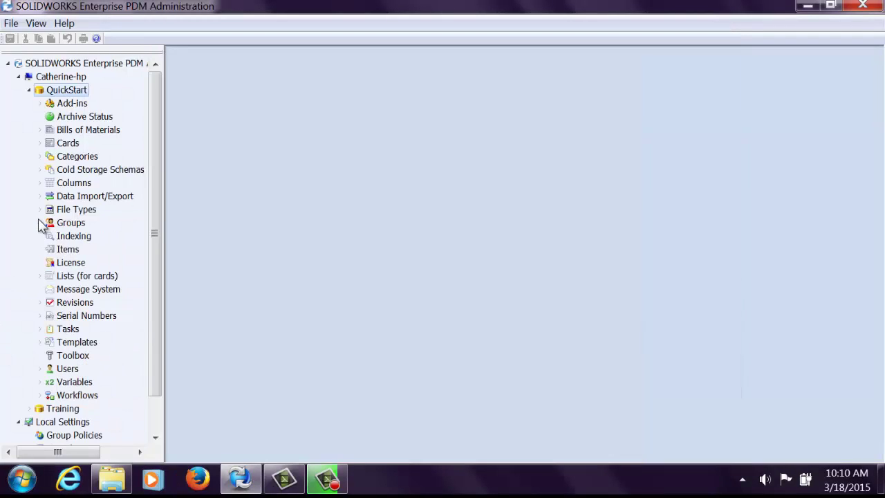
pyautogui.click(40, 368)
pyautogui.rightClick(103, 105)
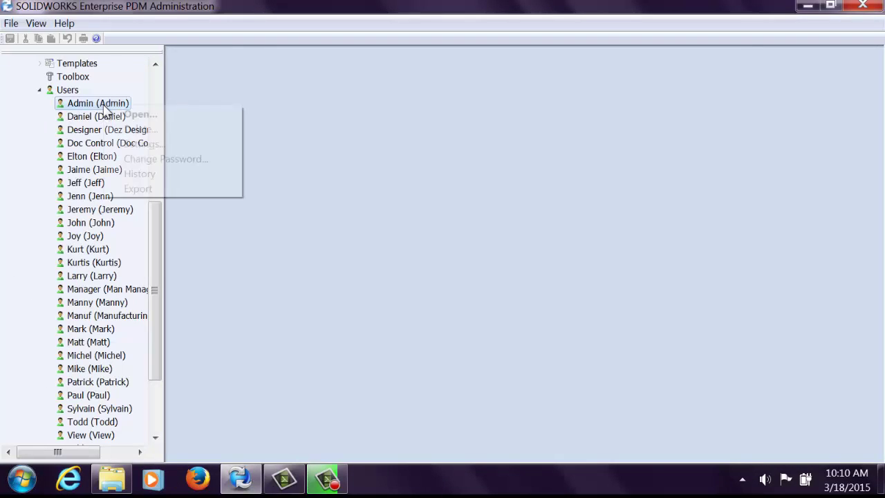
pyautogui.click(141, 144)
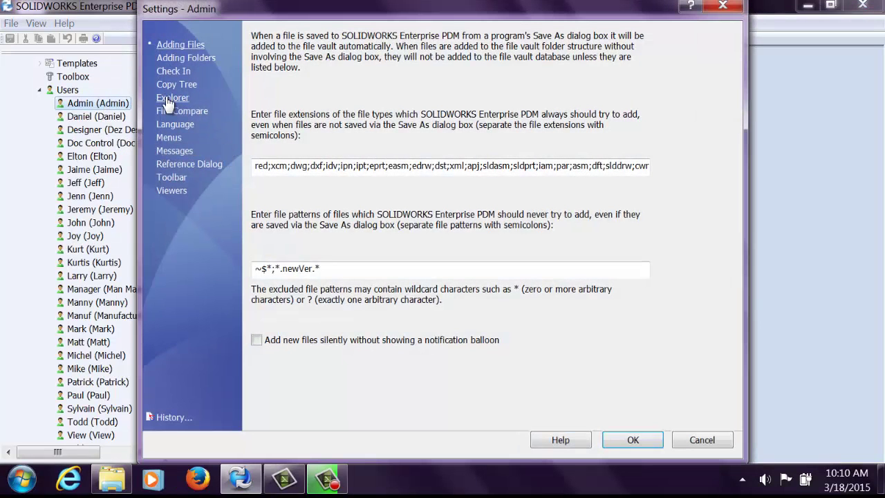
pyautogui.click(171, 98)
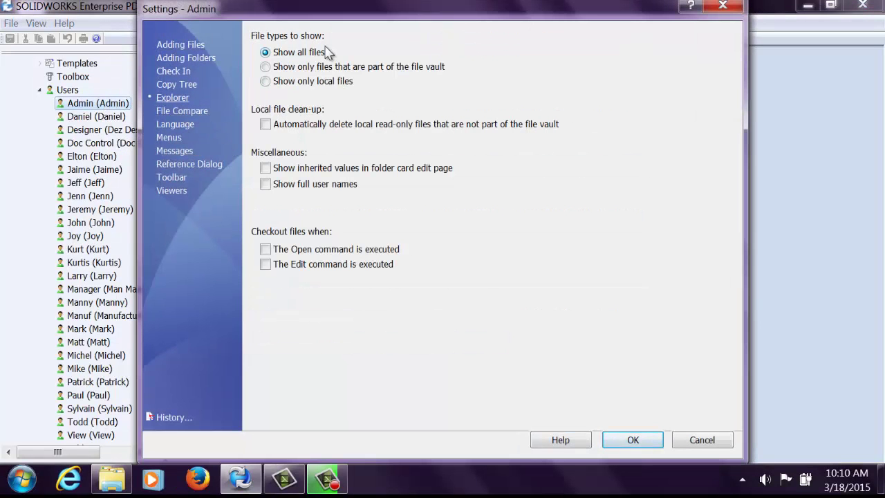
pyautogui.click(320, 69)
pyautogui.click(632, 441)
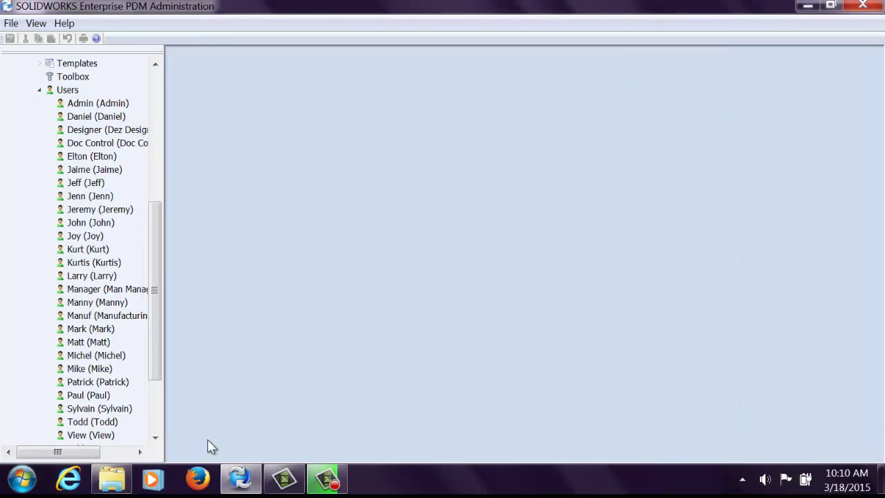
pyautogui.click(111, 479)
pyautogui.click(737, 26)
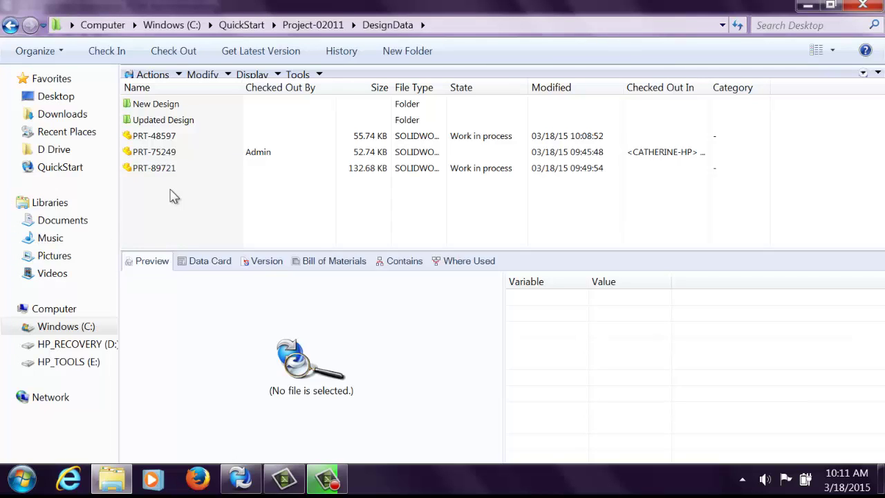
# Set the Admin user's Explorer settings in SOLIDWORKS Enterprise PDM Administration to show all files, and refresh the DesignData folder in Windows Explorer.
pyautogui.click(240, 479)
pyautogui.rightClick(93, 103)
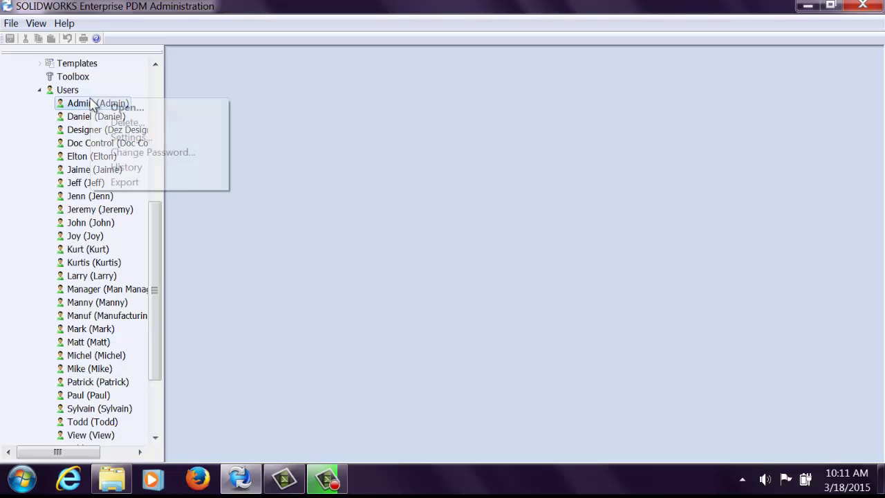
pyautogui.click(130, 138)
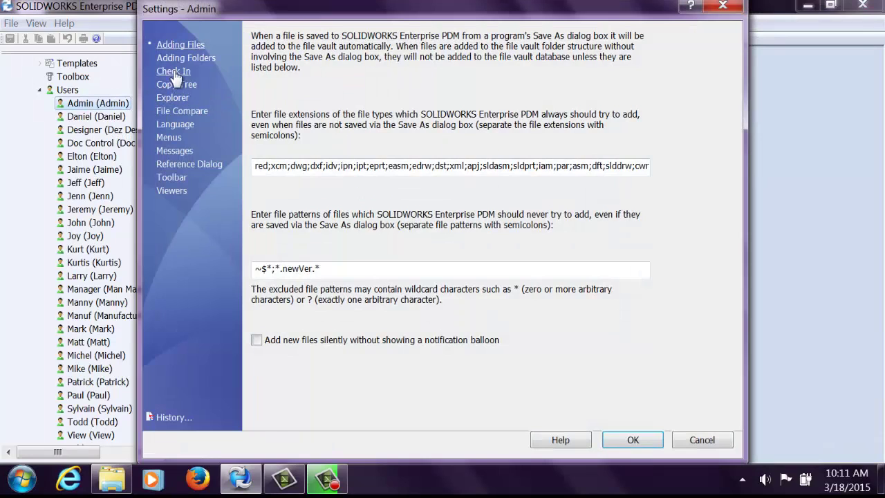
pyautogui.click(175, 101)
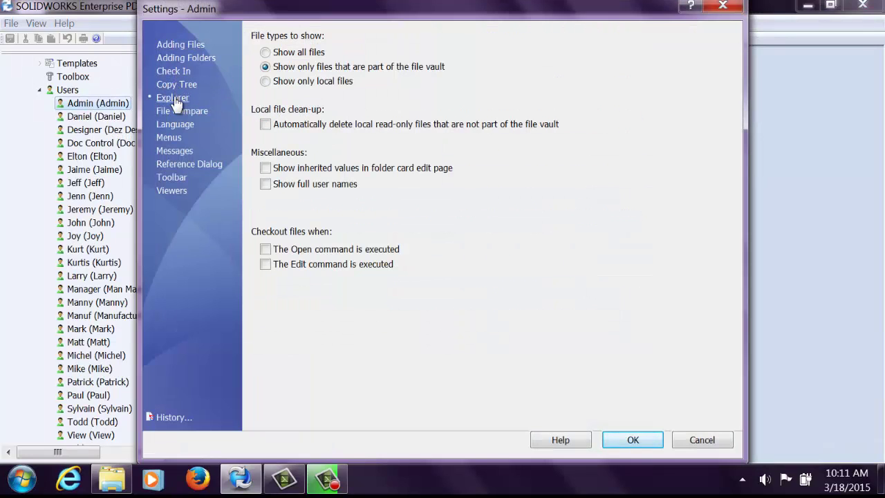
pyautogui.click(280, 54)
pyautogui.click(630, 441)
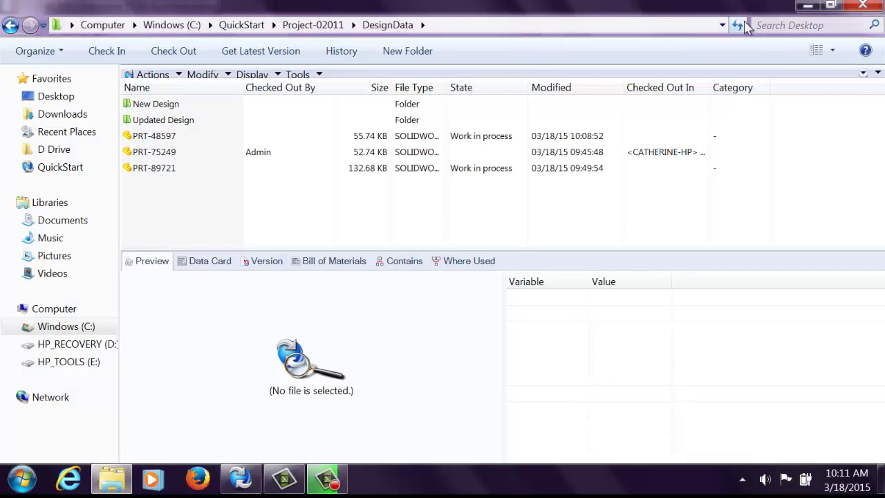
pyautogui.click(743, 23)
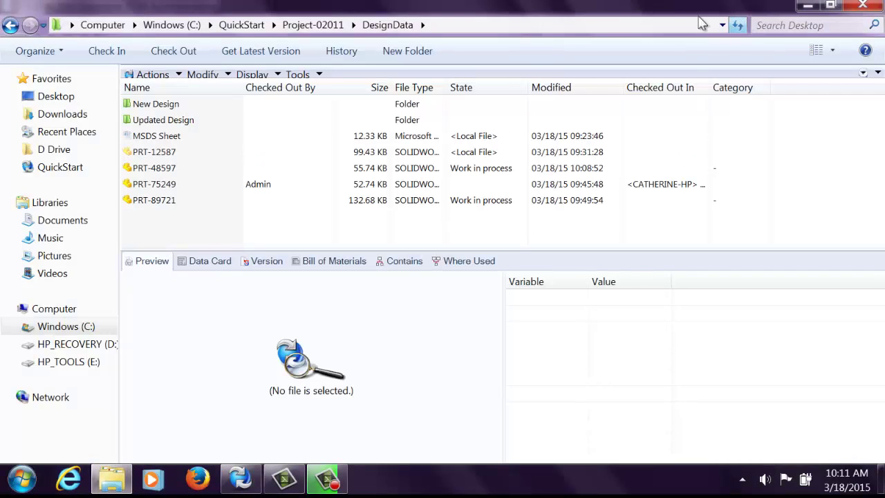
# Delete the local MSDS Sheet document from the DesignData folder, sending it to the recycle bin.
pyautogui.click(160, 137)
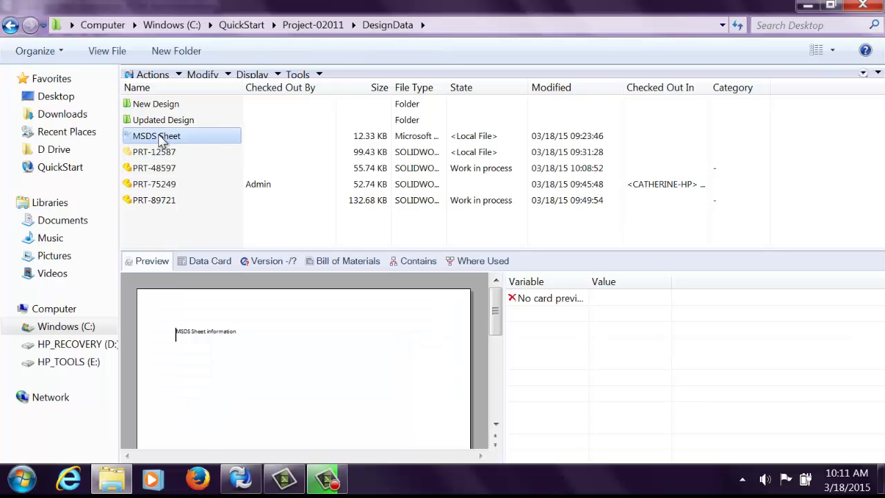
pyautogui.rightClick(161, 140)
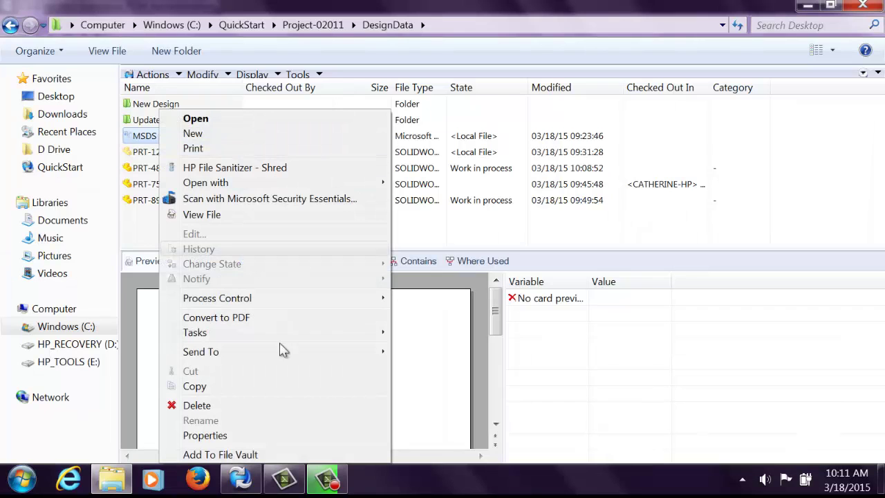
pyautogui.click(232, 407)
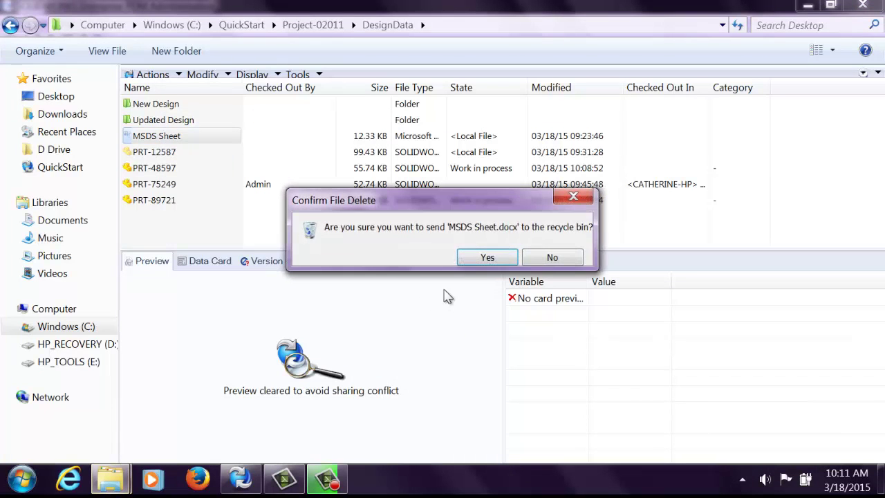
pyautogui.click(486, 257)
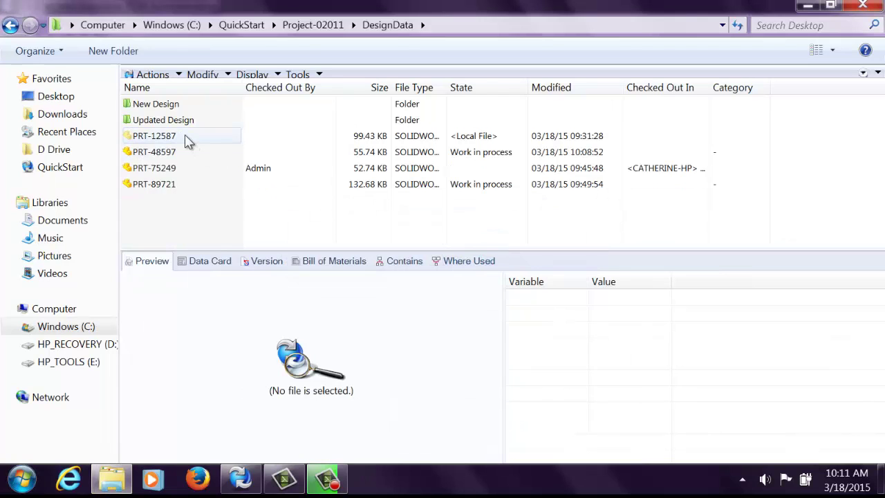
# Add the local part PRT-12587 to the file vault and refresh the DesignData folder listing.
pyautogui.rightClick(188, 139)
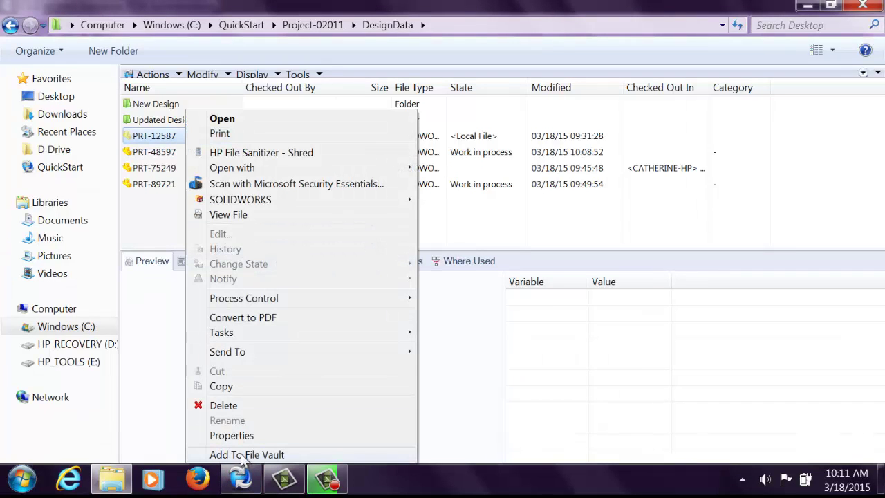
pyautogui.click(311, 456)
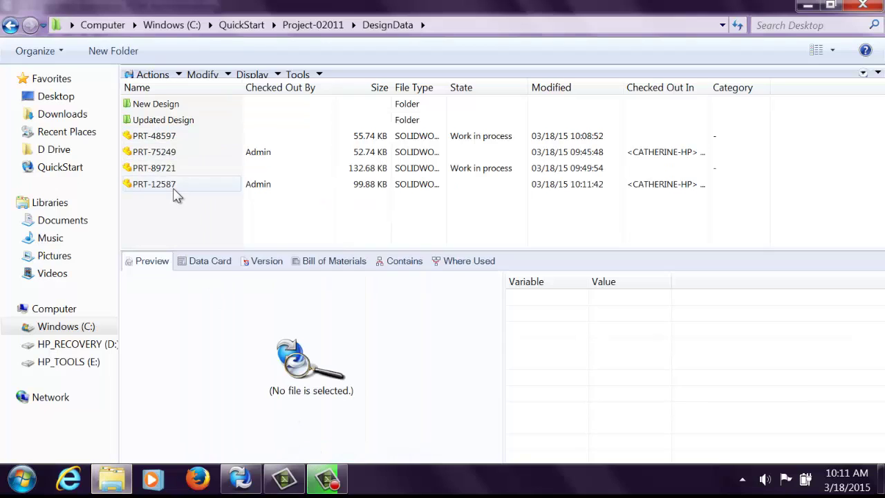
pyautogui.click(738, 24)
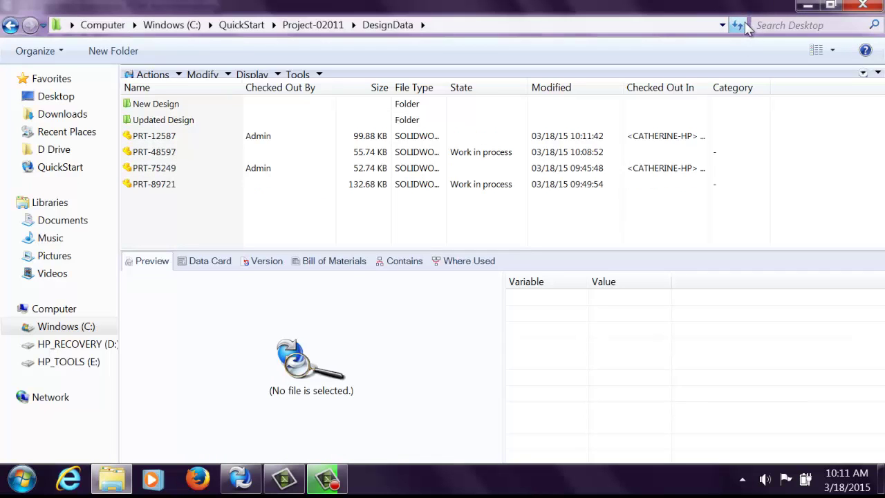